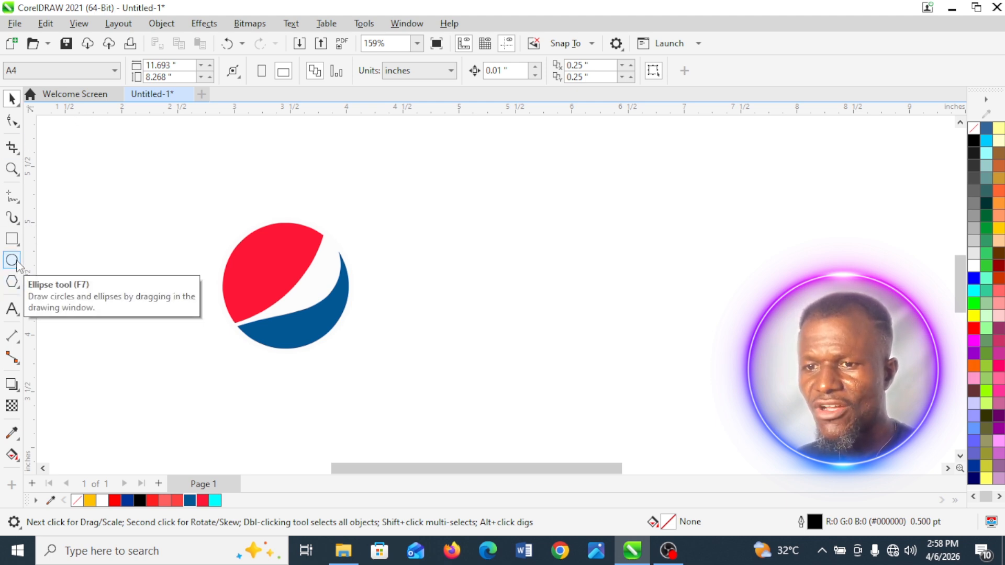
- Draw a circle about 1.21 inches in diameter and position it beside the finished logo
click(12, 260)
drag(532, 242, 635, 378)
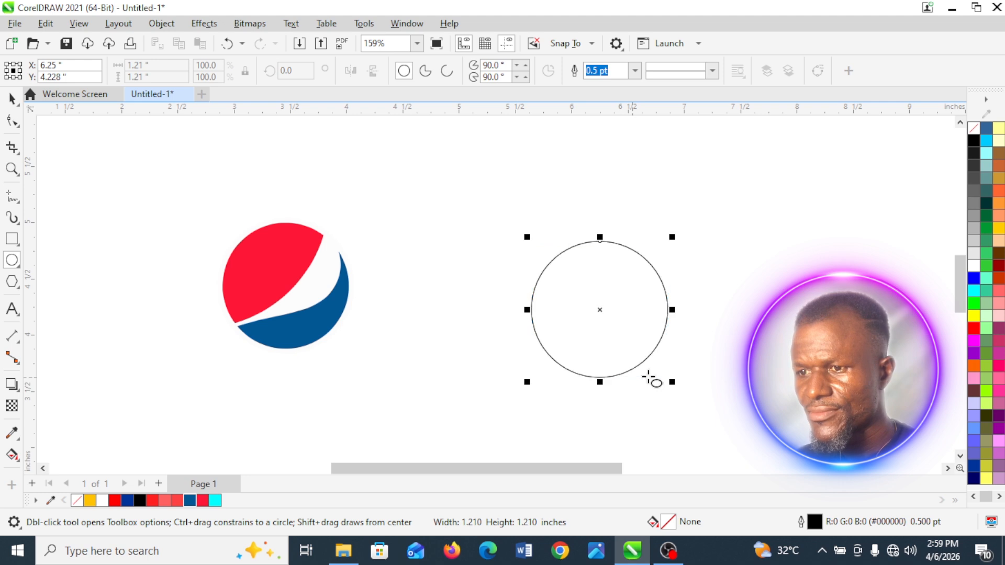
key(space)
drag(610, 314, 535, 295)
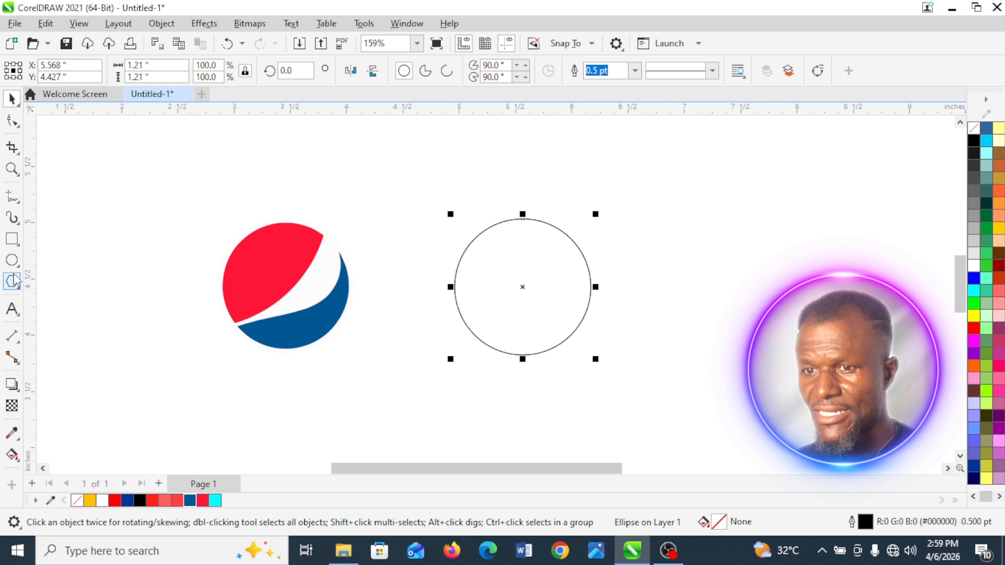
- Draw a tall, narrow rectangle about 0.27 by 1.66 inches and place it over the middle of the circle
click(12, 239)
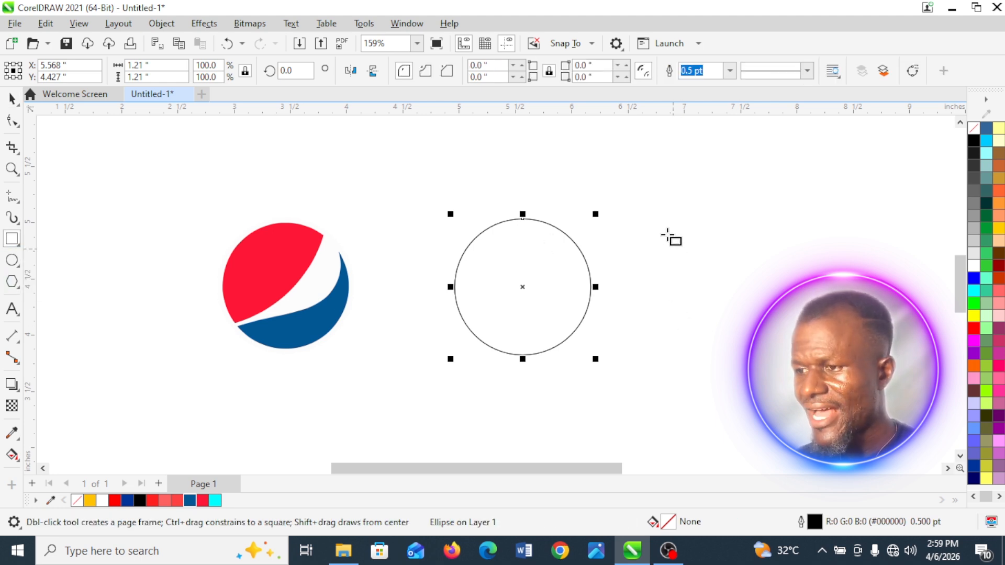
drag(661, 210, 691, 377)
key(space)
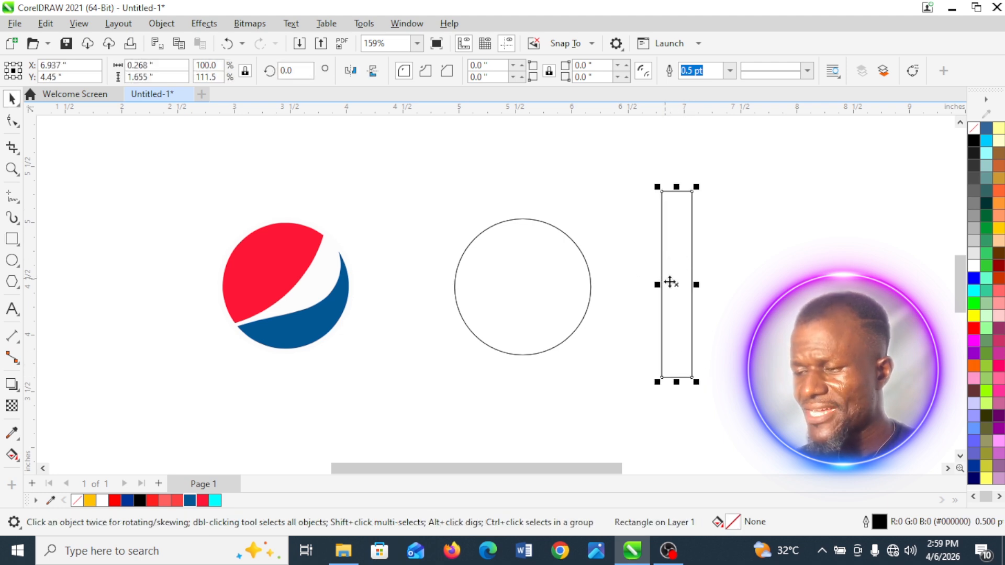
drag(676, 294, 523, 297)
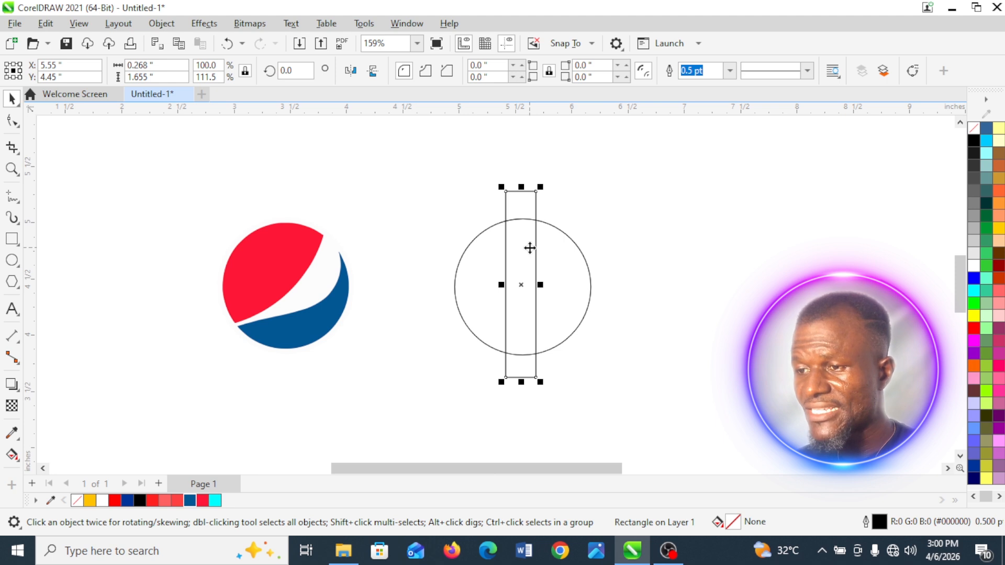
- Set the rectangle's rotation angle to -60 degrees
click(303, 72)
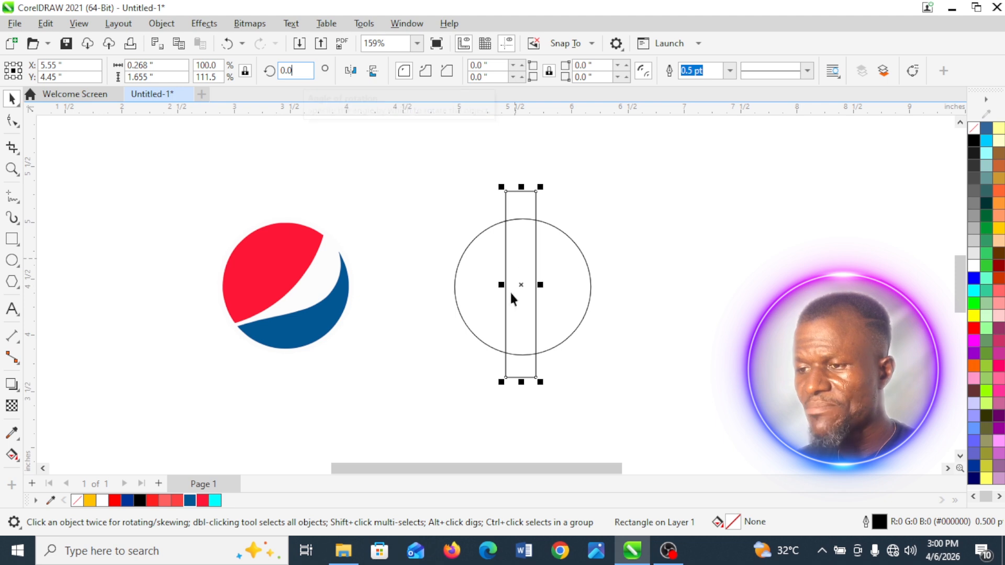
double_click(298, 71)
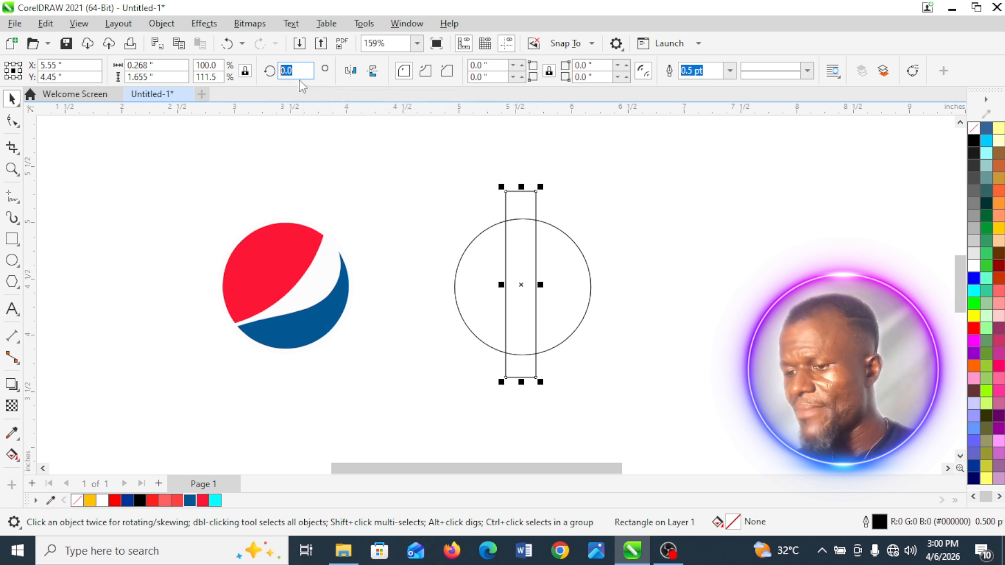
text(-60)
key(Return)
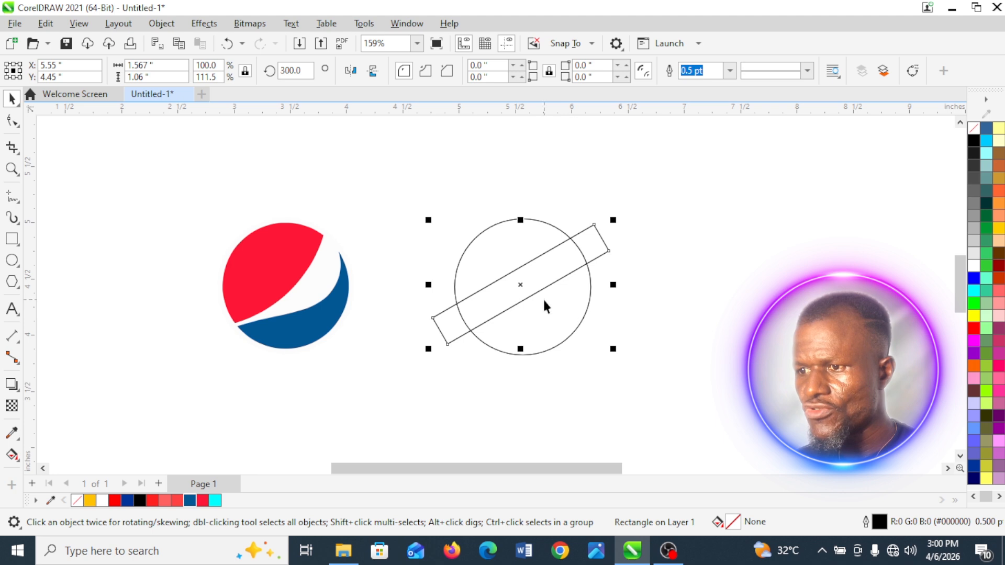
- Align the rotated rectangle with the circle so their centers coincide horizontally and vertically
click(449, 259)
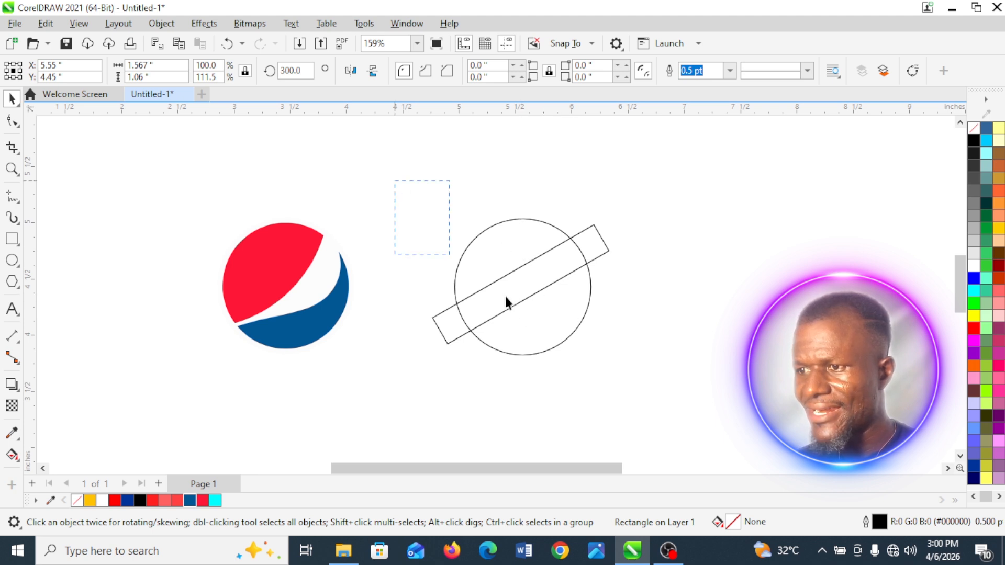
drag(641, 391, 648, 392)
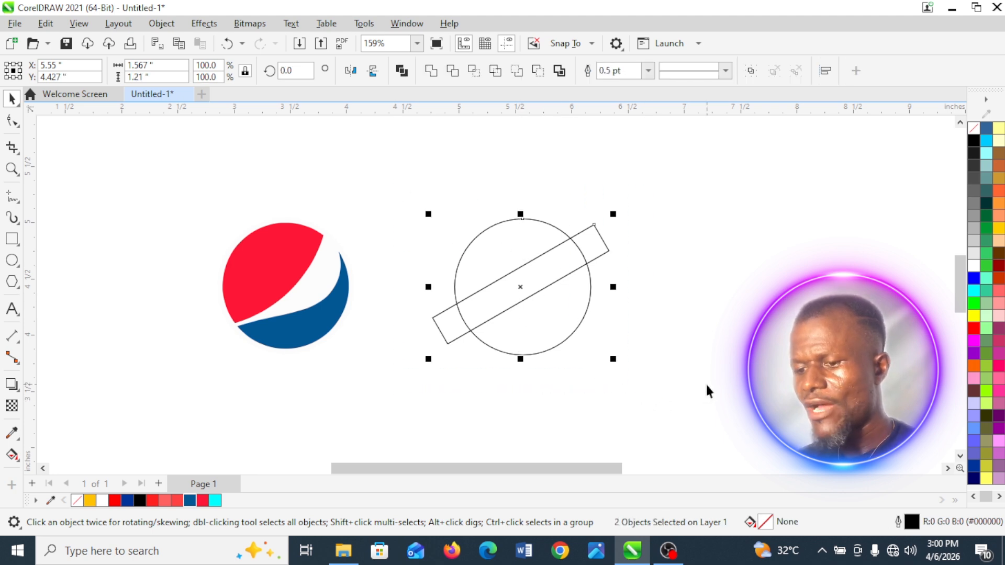
key(Right)
key(Right)
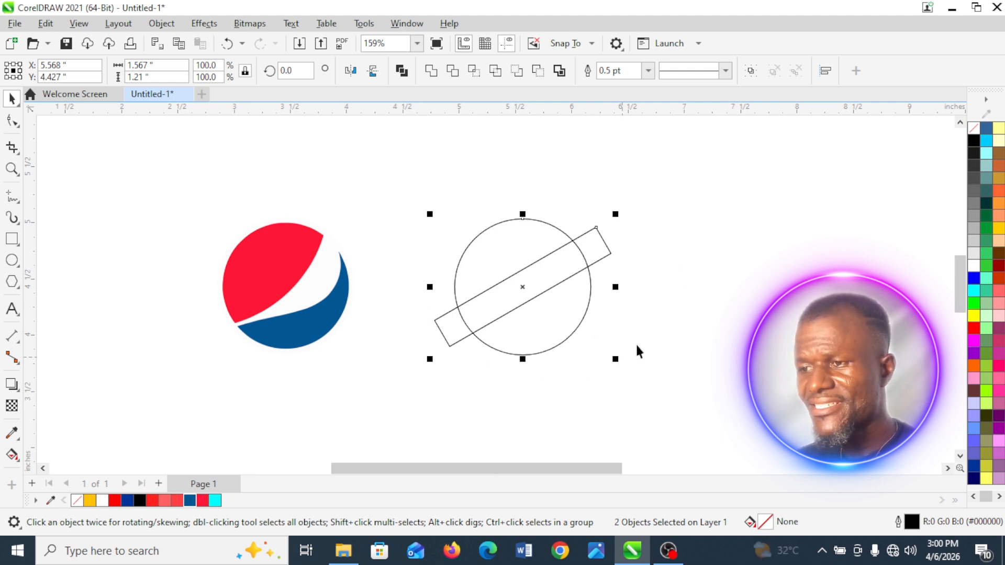
click(659, 317)
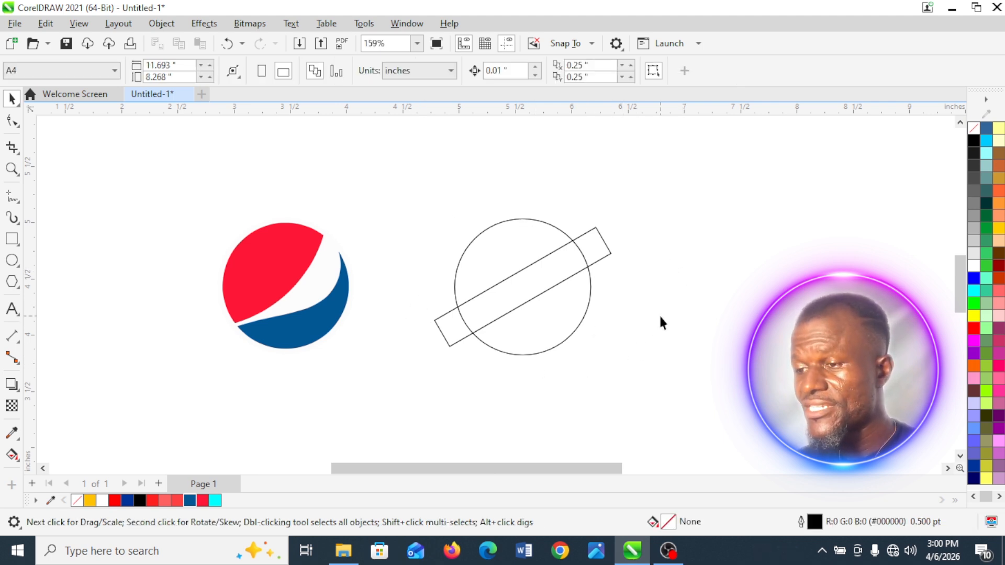
- Convert the rotated rectangle to curves
click(608, 247)
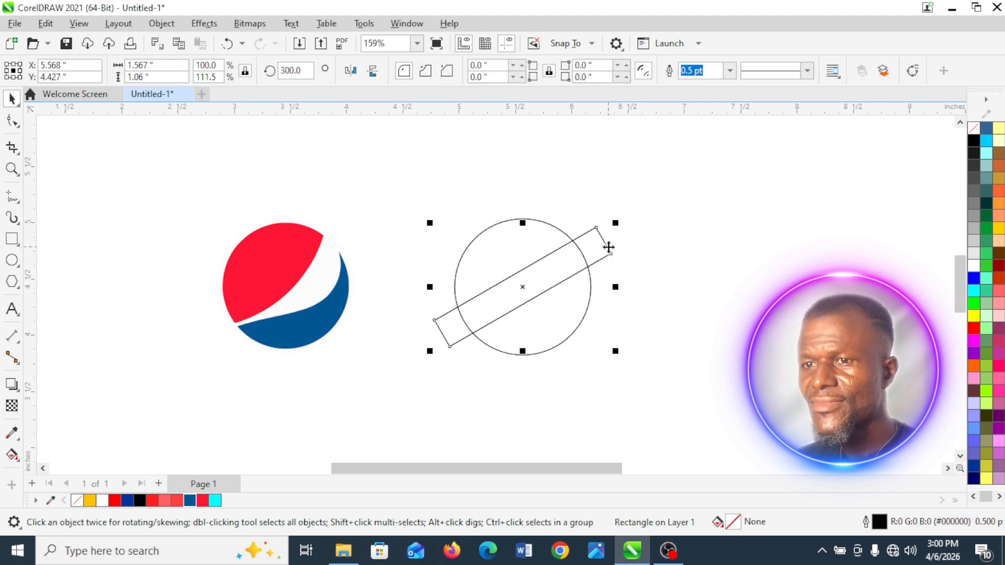
click(161, 24)
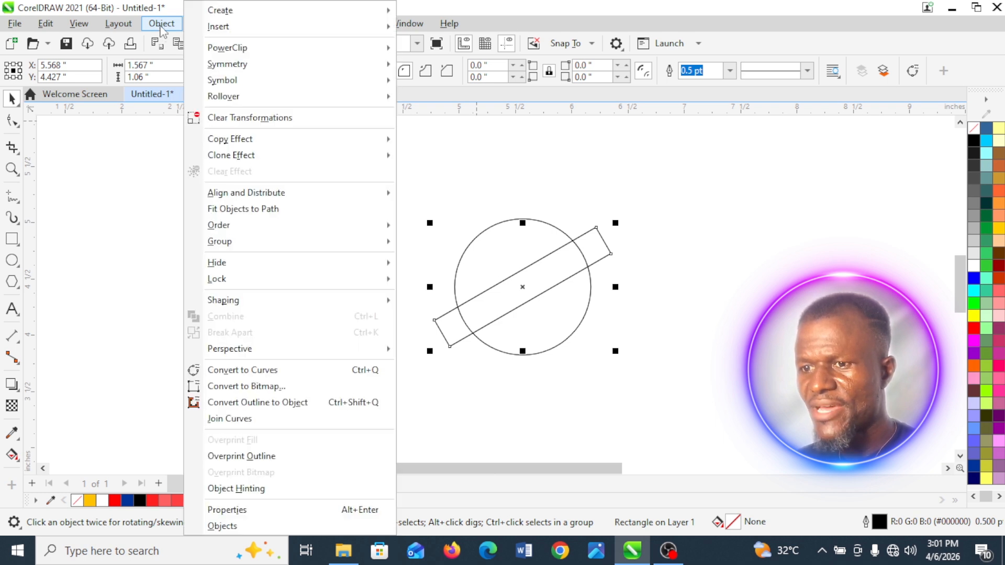
click(278, 372)
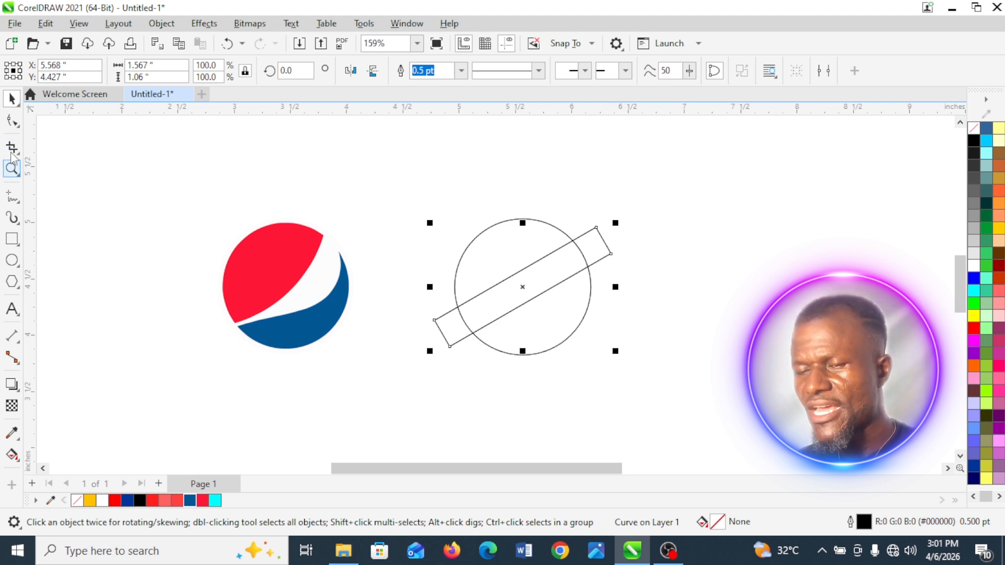
- Convert the rectangle's upper long edge to a curve with the Shape tool and bow it slightly downward
click(13, 121)
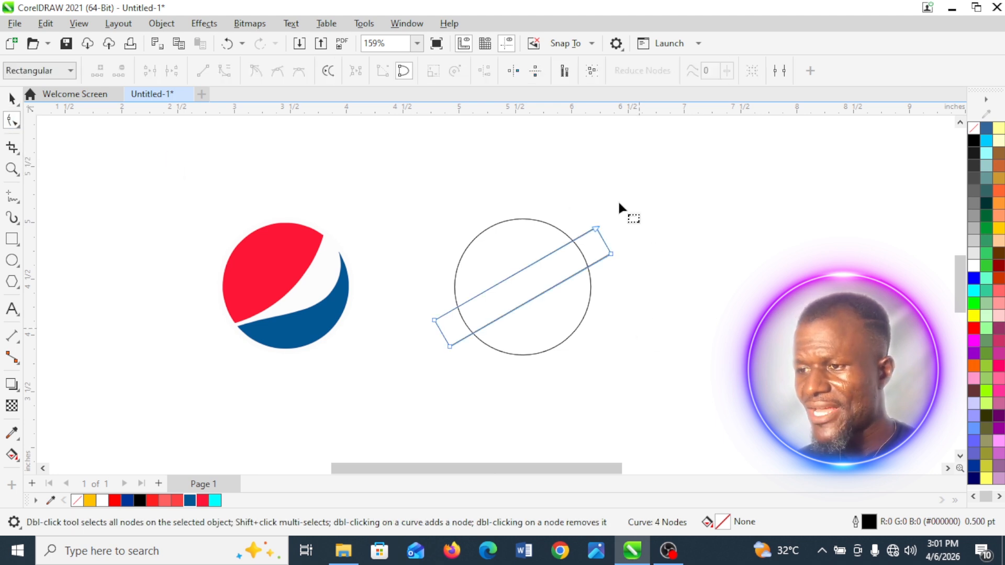
click(513, 276)
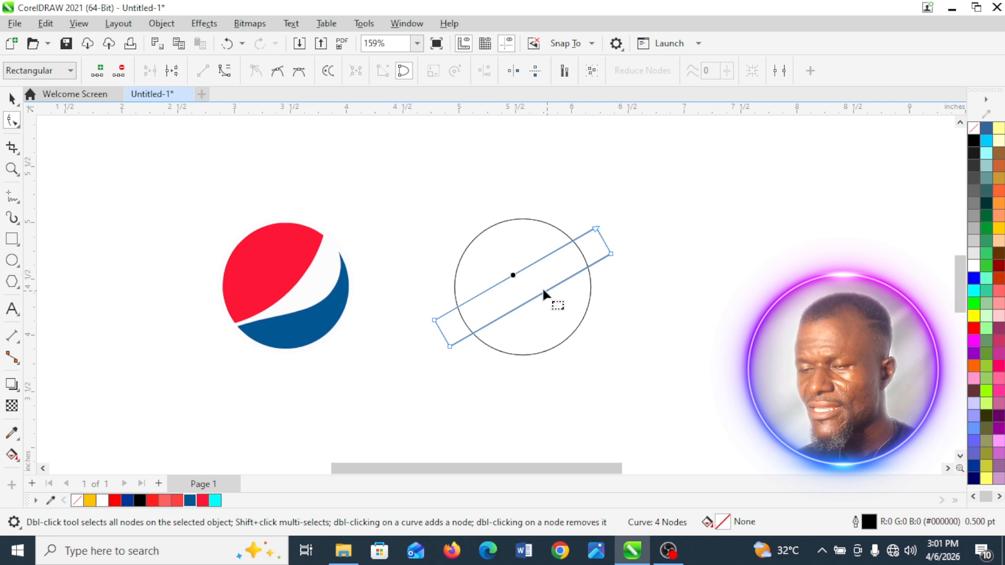
click(225, 72)
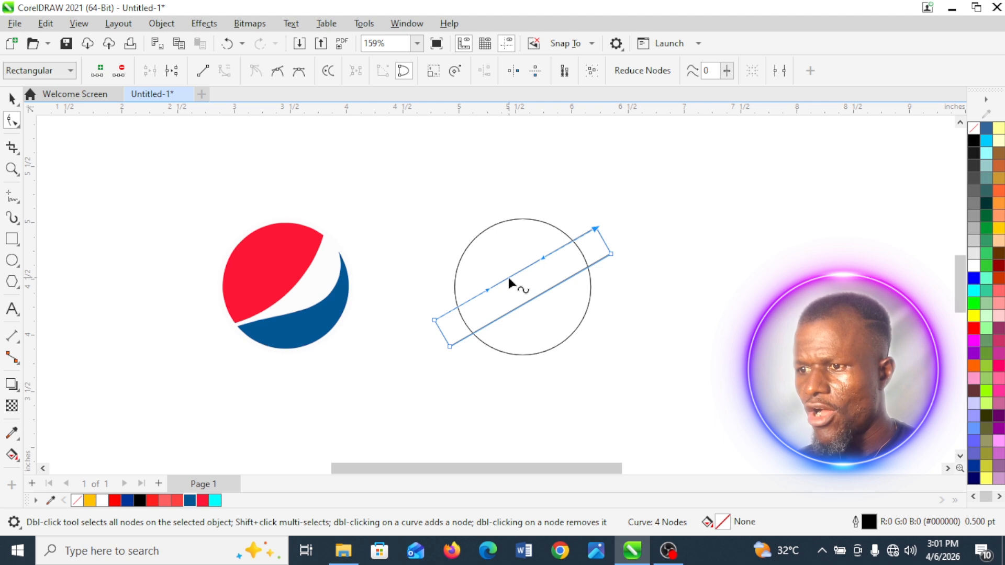
drag(509, 277, 513, 291)
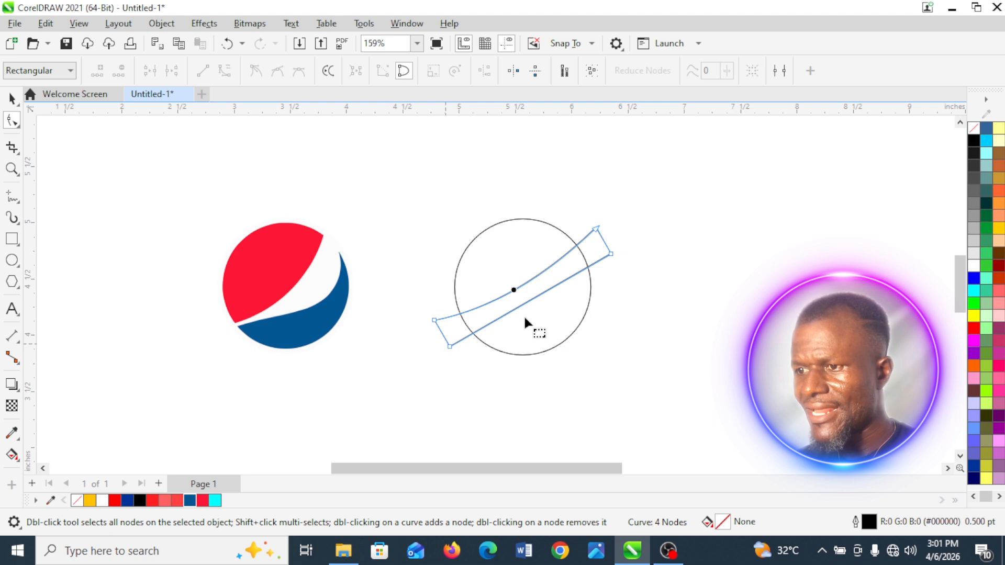
- Convert the band's lower long edge to a curve and bow it downward near its right end
click(525, 300)
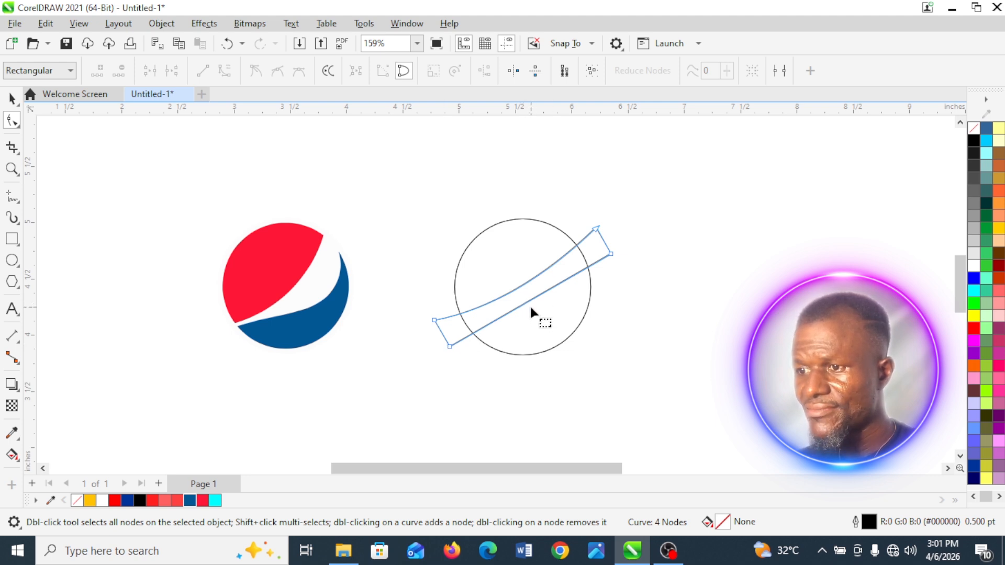
click(528, 301)
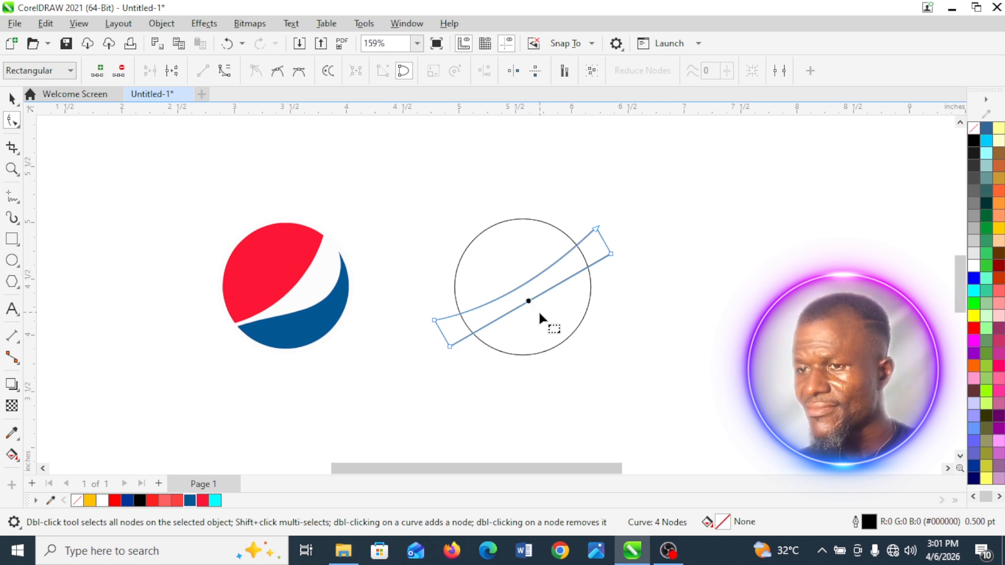
click(225, 73)
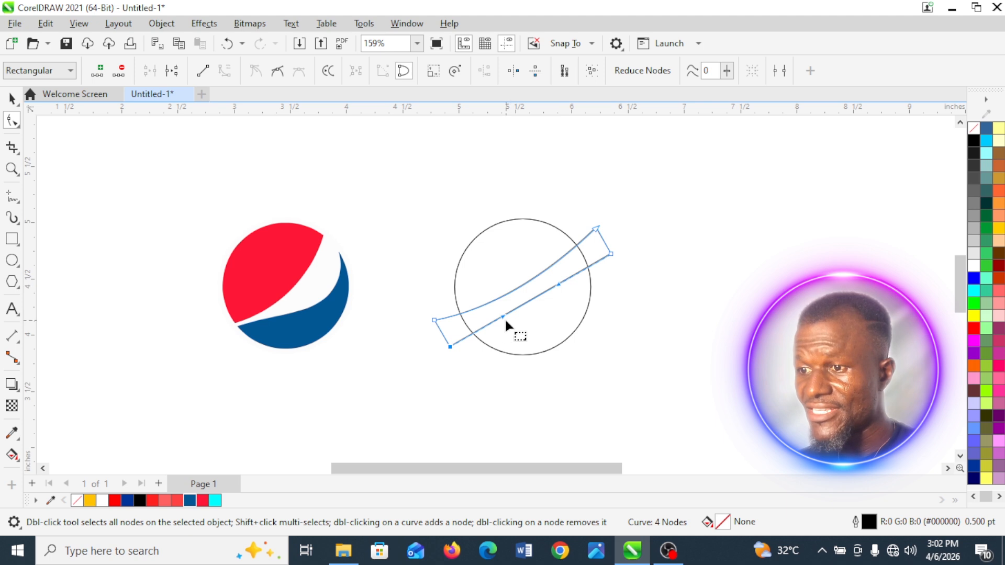
drag(561, 284, 499, 316)
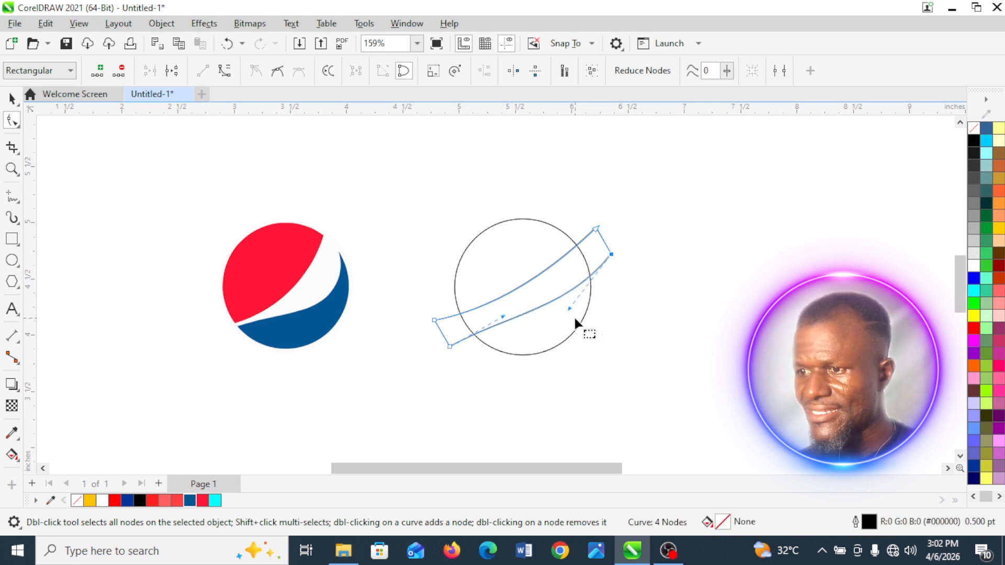
drag(569, 308, 571, 320)
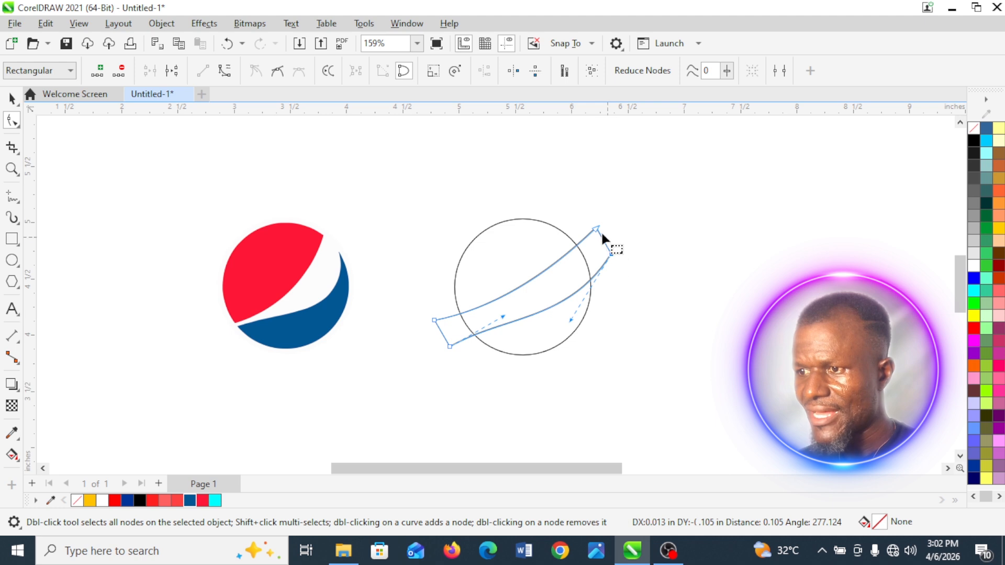
- Move the two nodes at the band's upper-right end inward and steepen the lower edge's curve there
drag(611, 255, 583, 310)
drag(600, 237, 587, 239)
drag(572, 312, 583, 310)
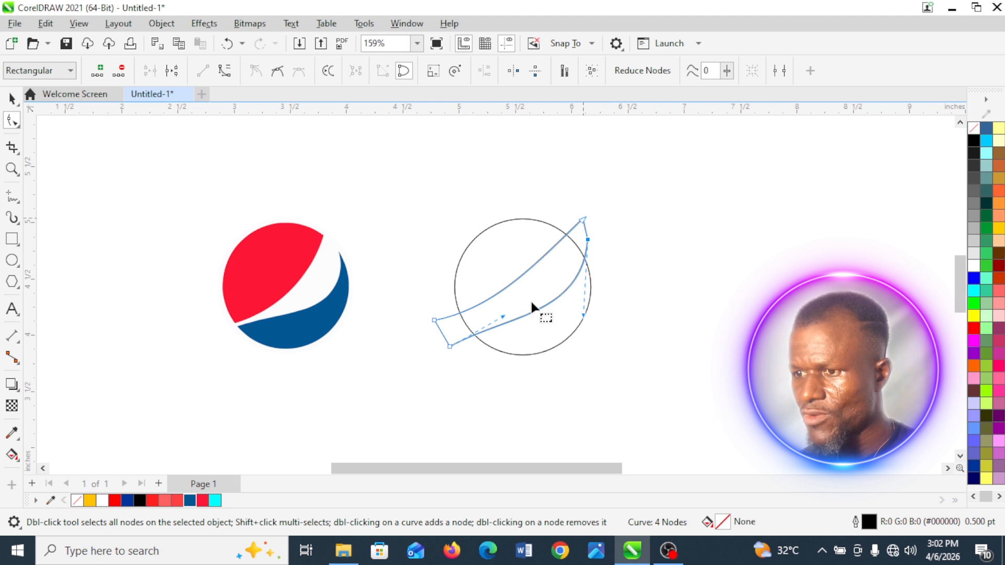
- Narrow the band's lower-left end into a thin tail and fine-tune the lower node and handle at its wide end
click(439, 320)
key(ctrl+z)
drag(435, 321, 449, 343)
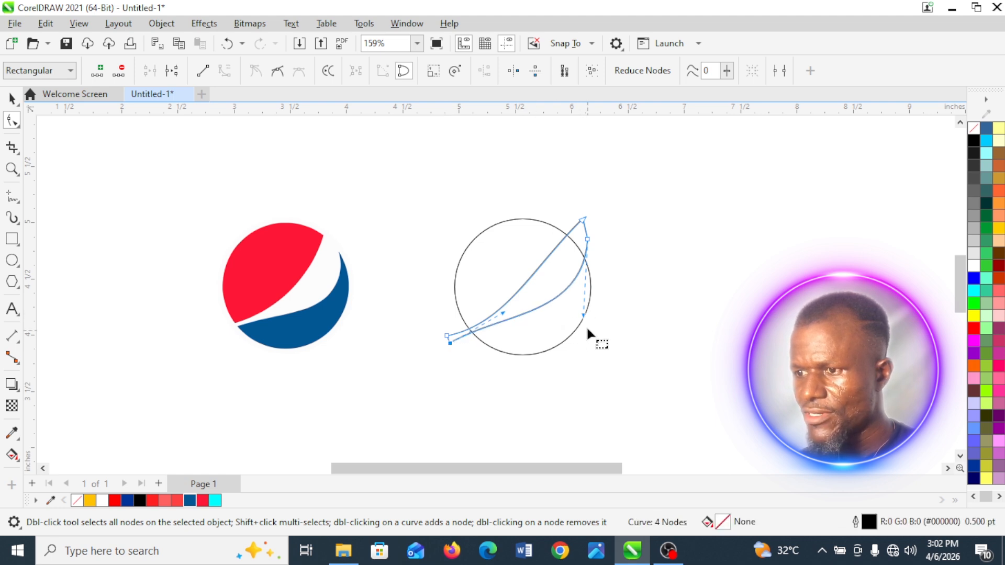
drag(586, 239, 583, 237)
drag(578, 313, 585, 315)
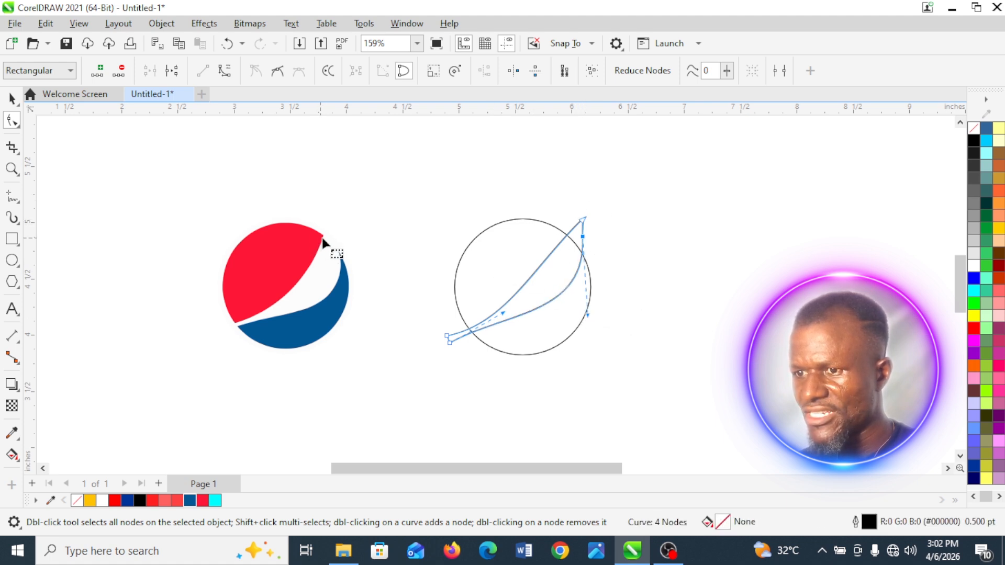
- Refine the band's upper and lower curves and end nodes to match the white wave in the reference logo
click(583, 220)
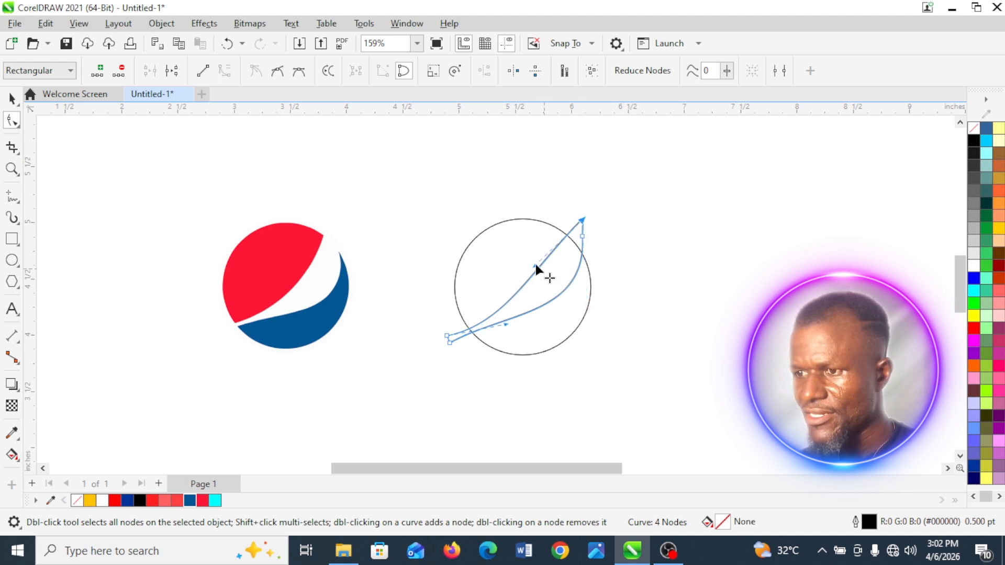
drag(536, 265, 547, 274)
click(502, 323)
click(446, 335)
drag(505, 326, 549, 293)
click(550, 273)
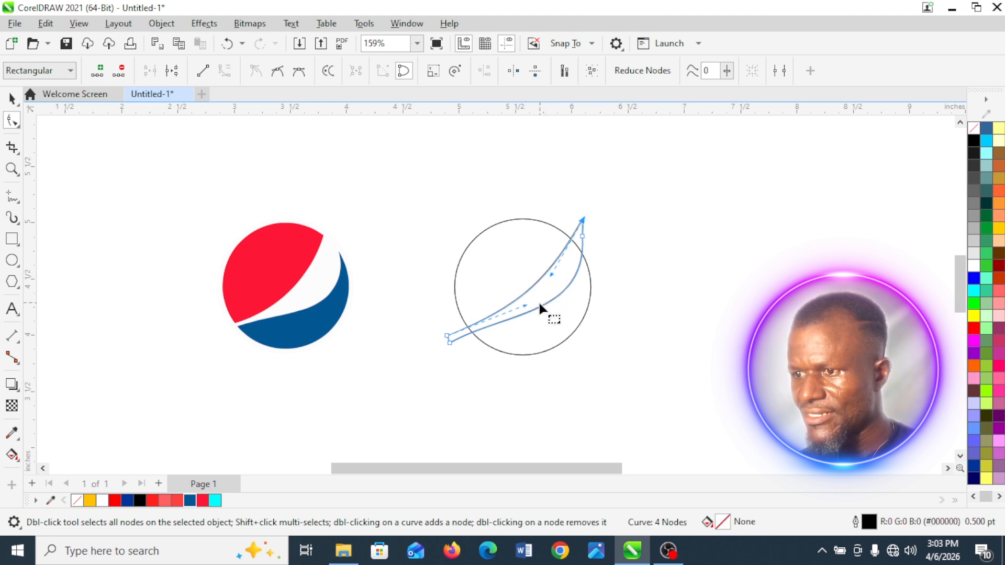
click(540, 308)
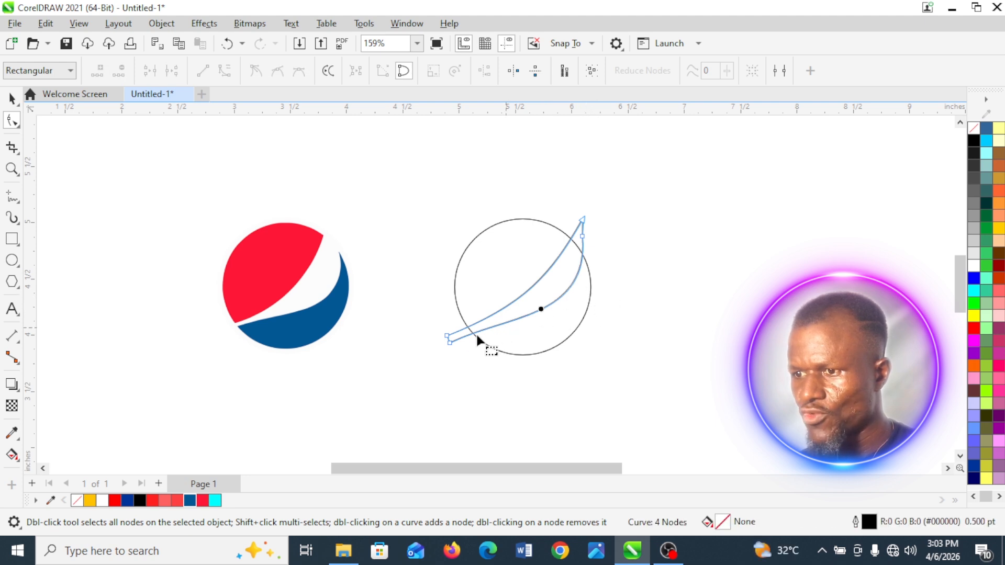
click(450, 341)
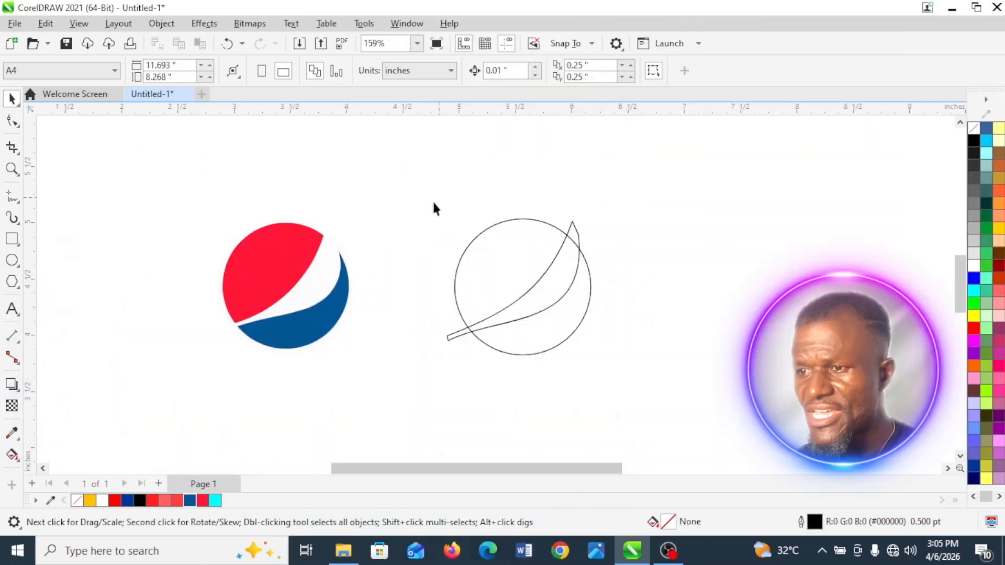
- Trim the circle with the wave-shaped band, using both objects on the outline drawing
mouse_move(408, 184)
mouse_down()
mouse_move(500, 344)
mouse_move(630, 388)
mouse_up()
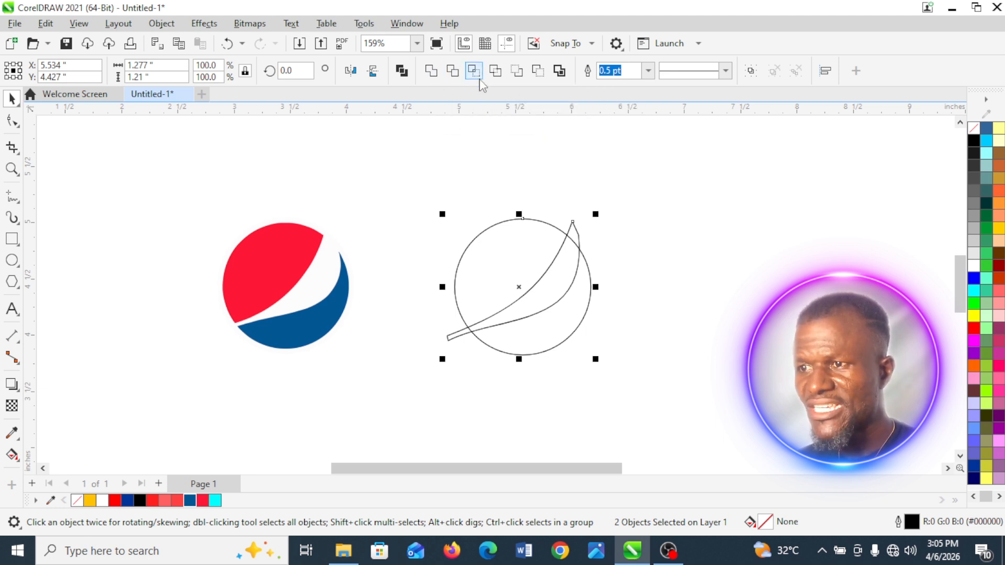
click(429, 179)
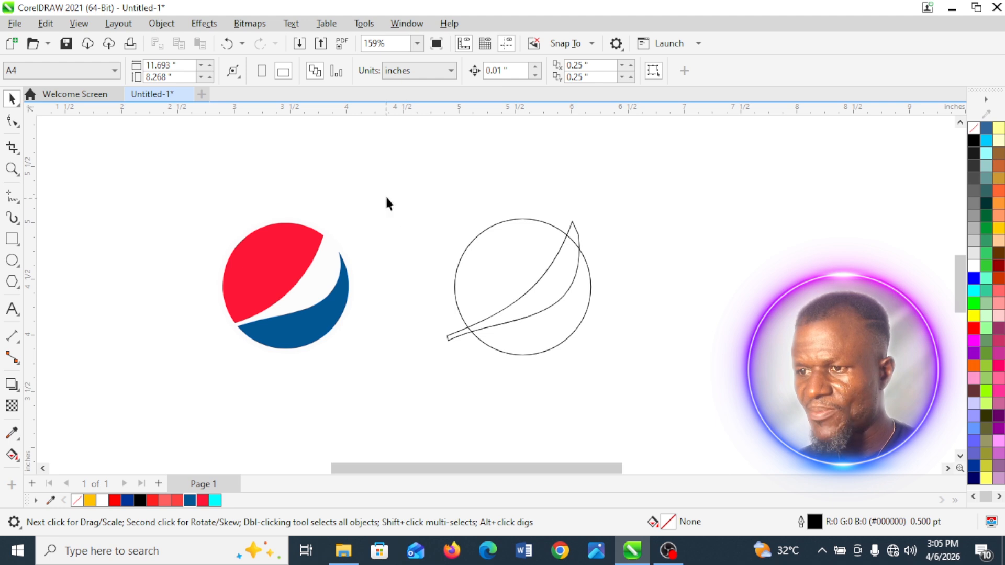
drag(610, 392, 637, 388)
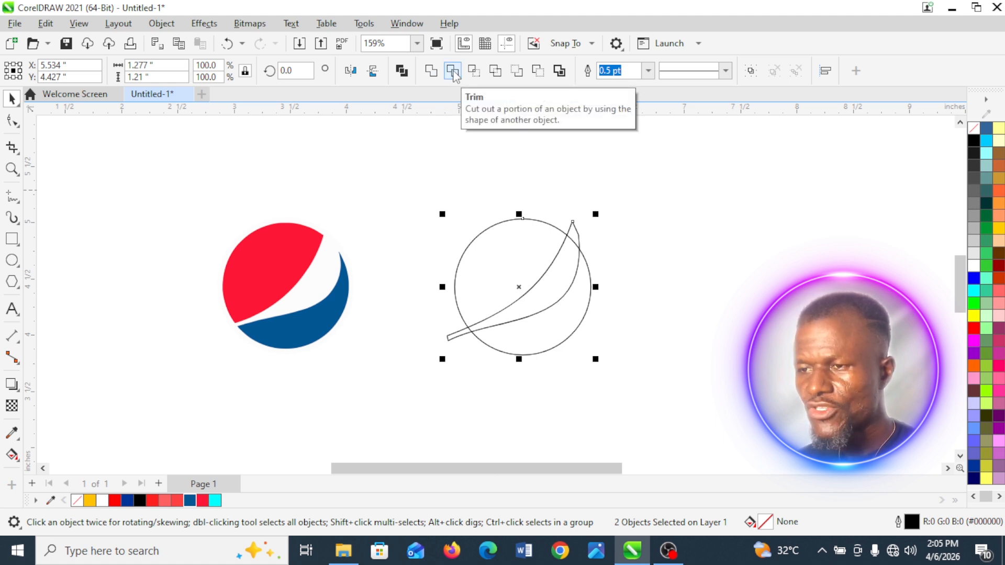
click(452, 72)
click(642, 255)
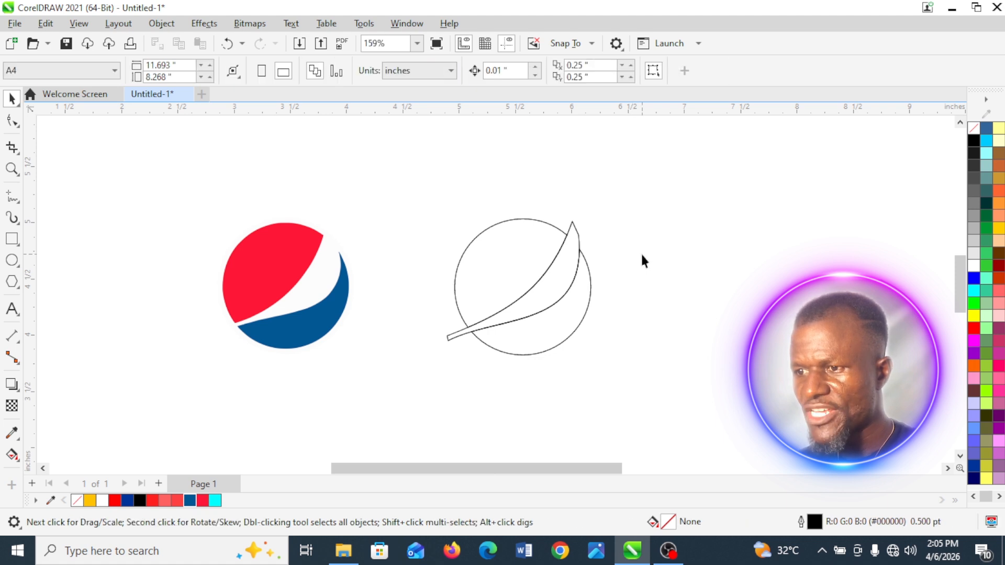
- Move the wave-shaped band well clear of the circle and break the trimmed circle apart into separate upper and lower pieces
click(578, 242)
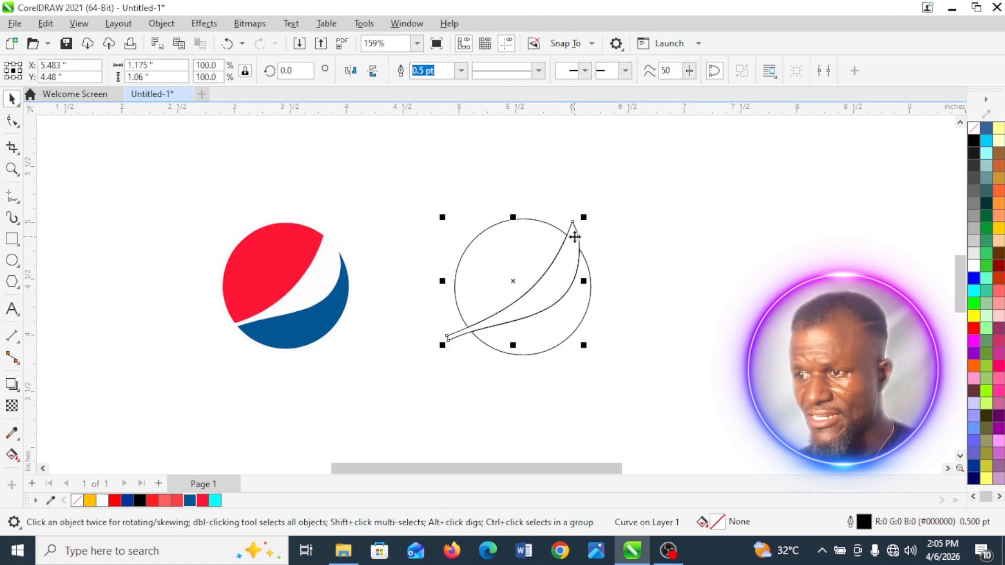
drag(575, 237, 875, 264)
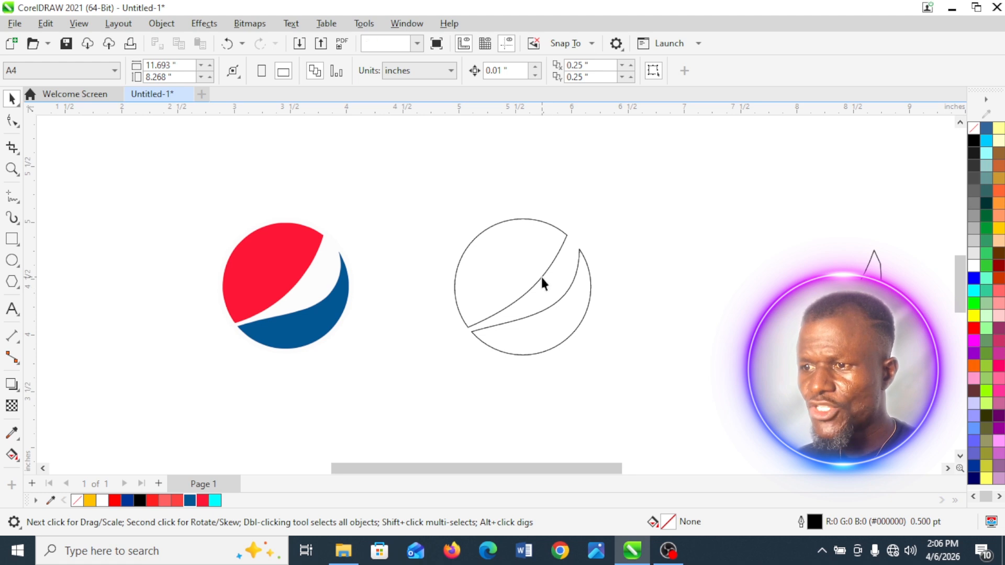
click(542, 281)
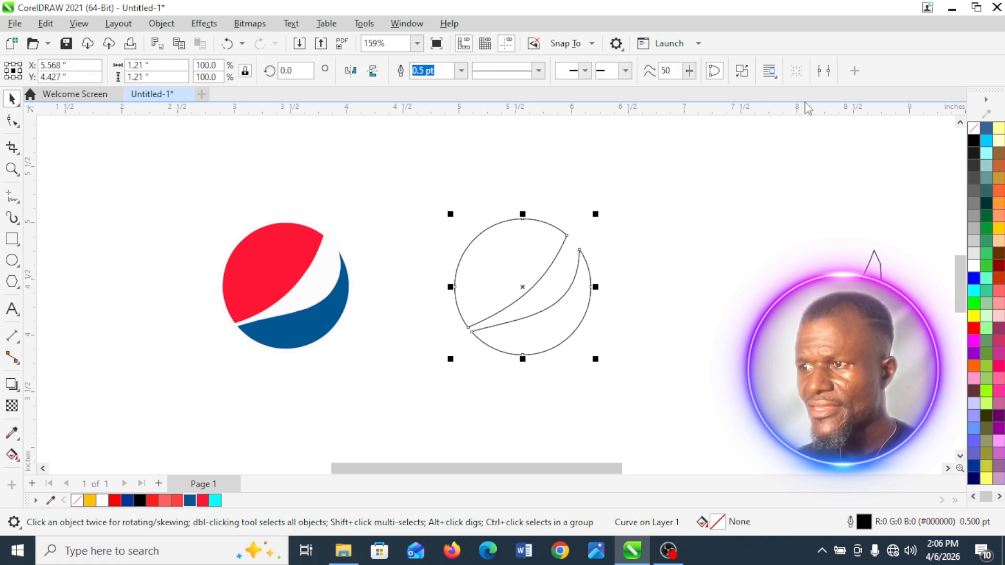
click(742, 72)
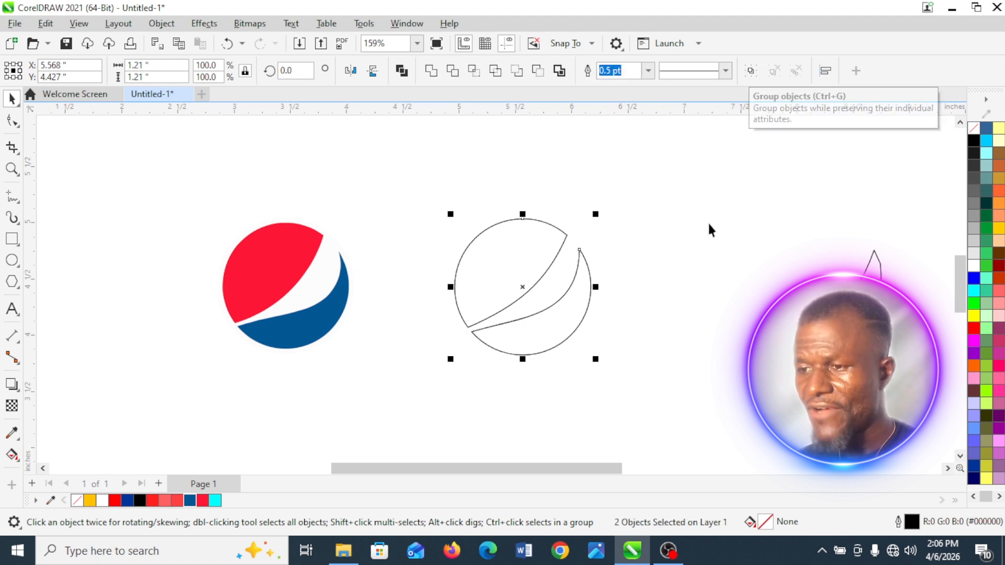
click(676, 227)
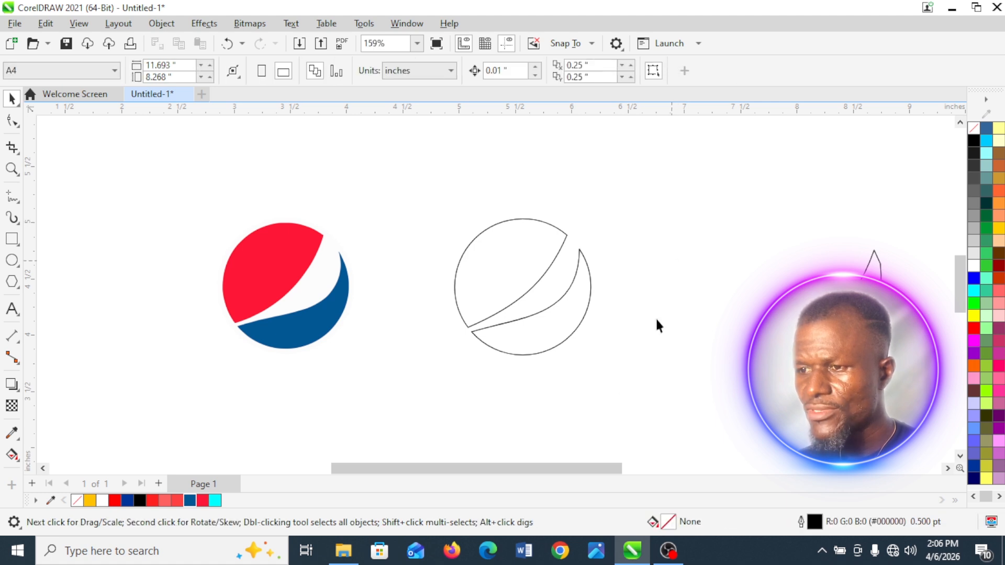
- Fill the upper circle piece with the reference logo's red (#FE1737) and the lower piece with its dark blue
click(476, 234)
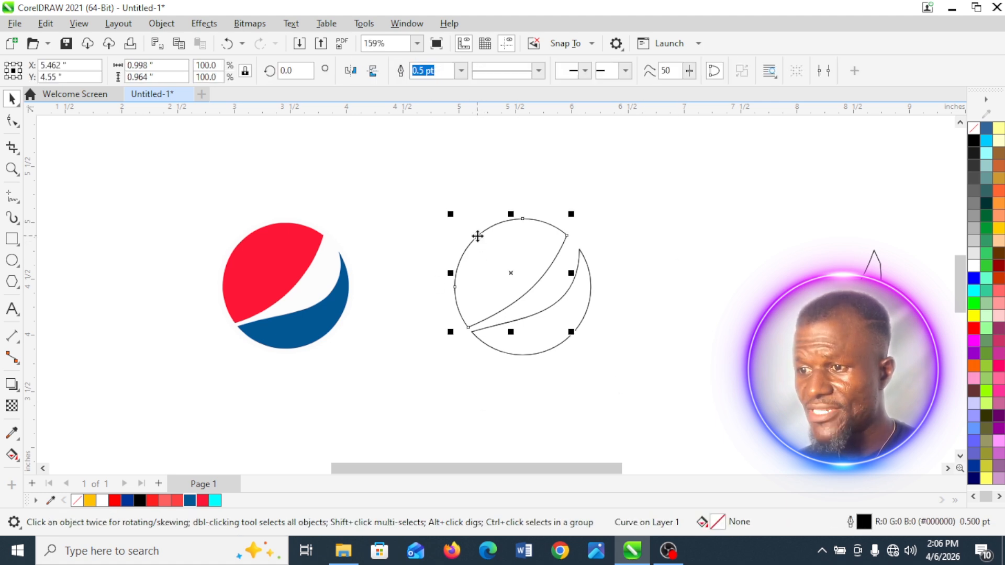
click(202, 501)
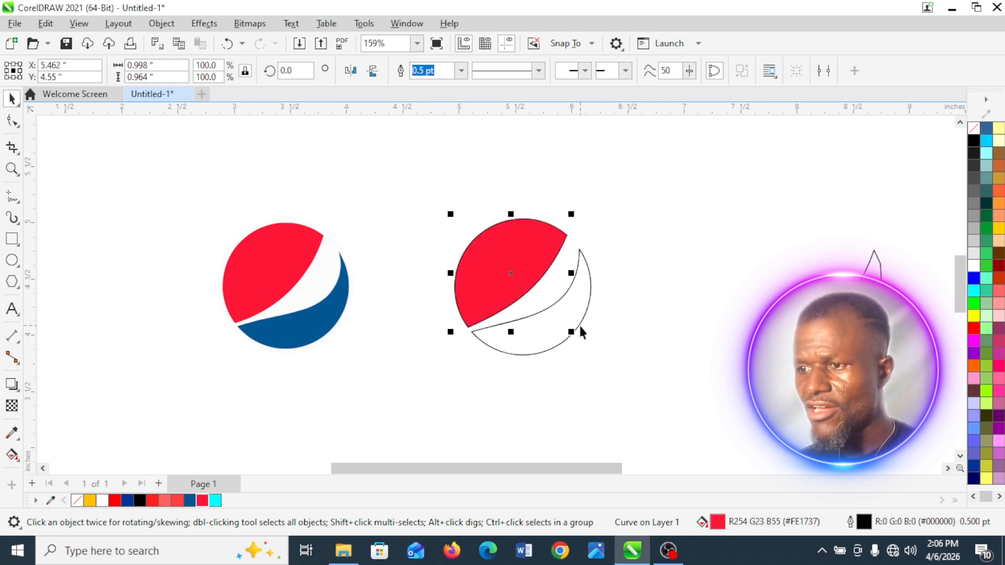
click(579, 325)
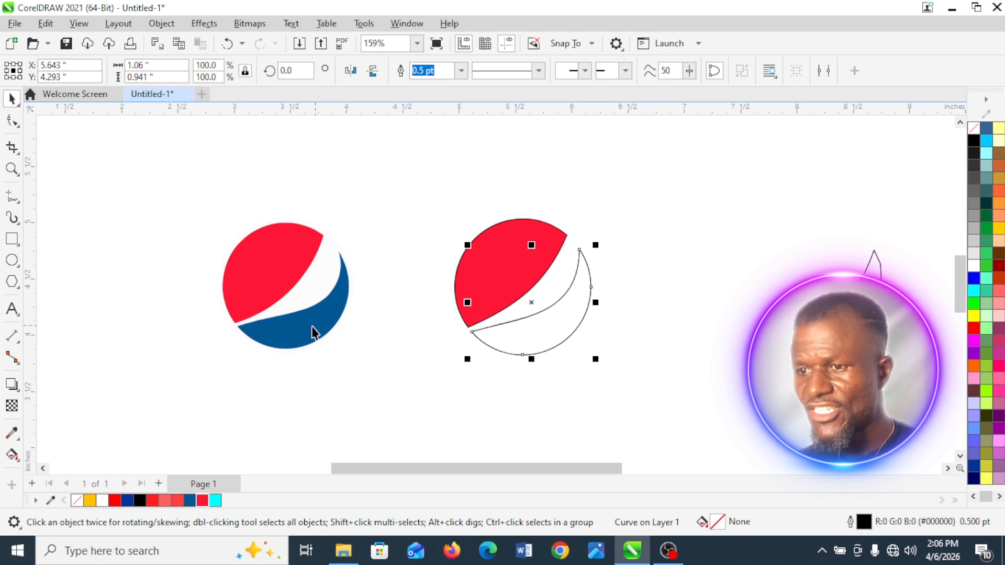
click(190, 500)
click(644, 279)
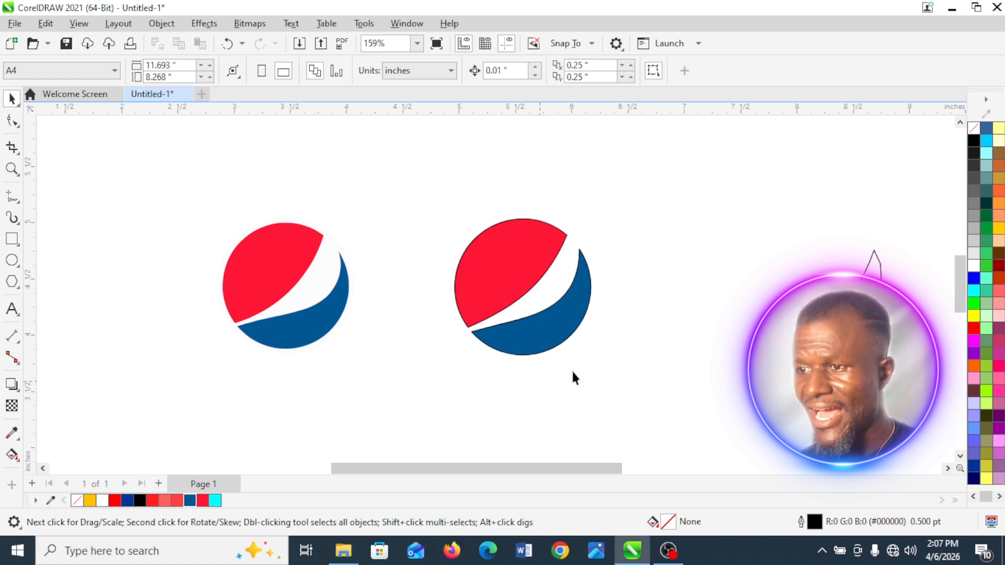
- Check the recreated logo's black outline against the reference, and set the outline width of the red and blue pieces to None
click(12, 169)
drag(477, 214, 557, 254)
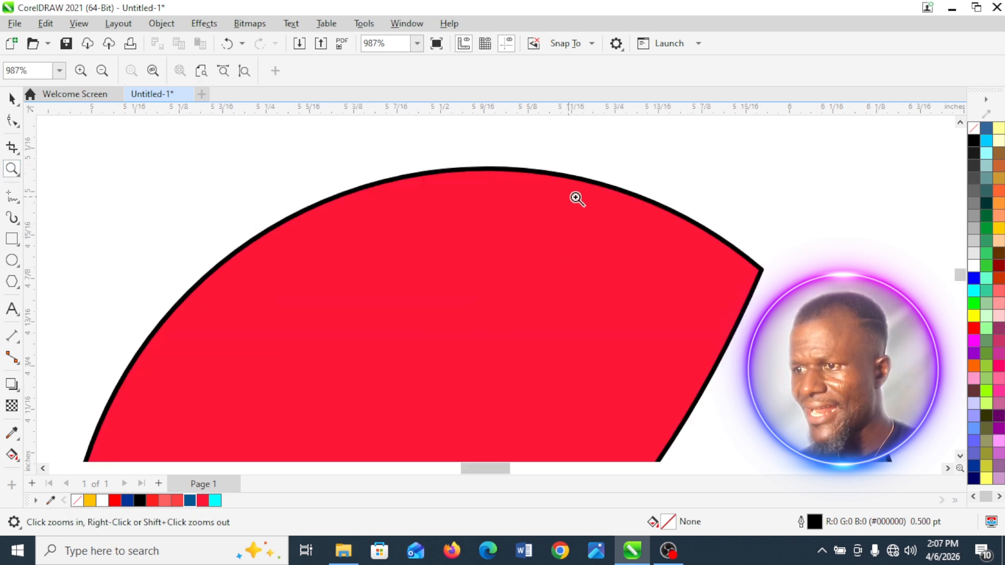
right_click(567, 225)
drag(259, 219, 343, 285)
right_click(572, 196)
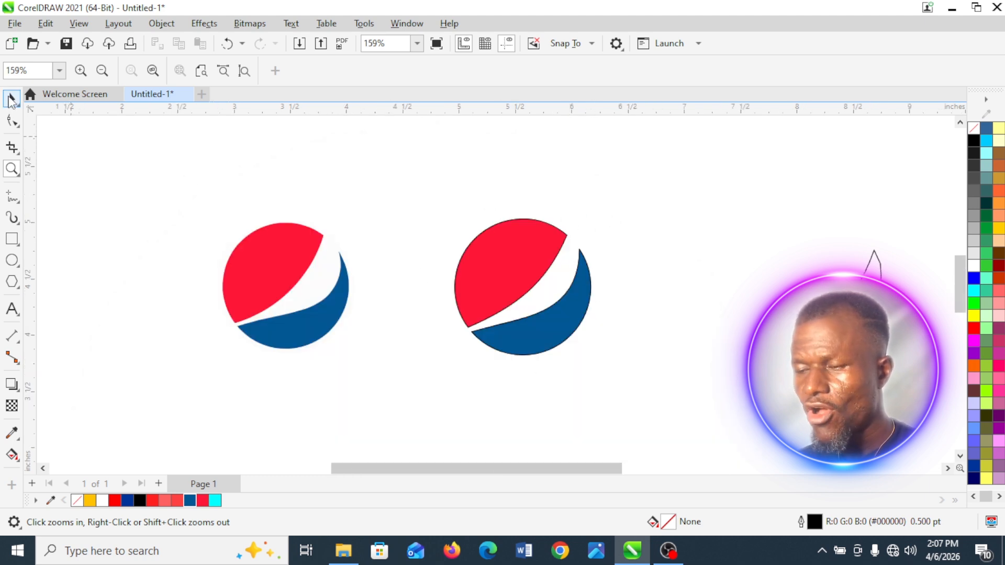
click(12, 98)
drag(417, 193, 652, 399)
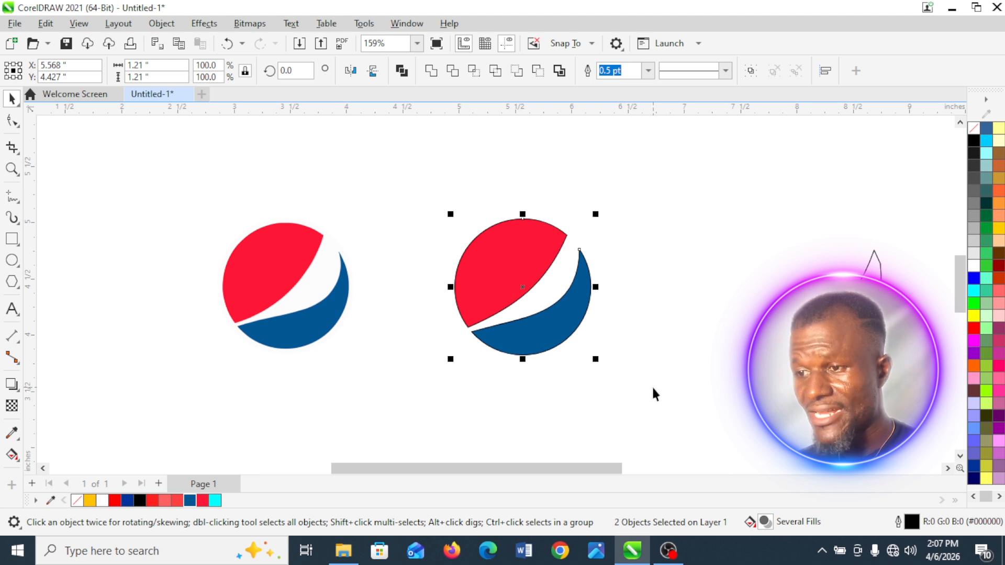
click(649, 71)
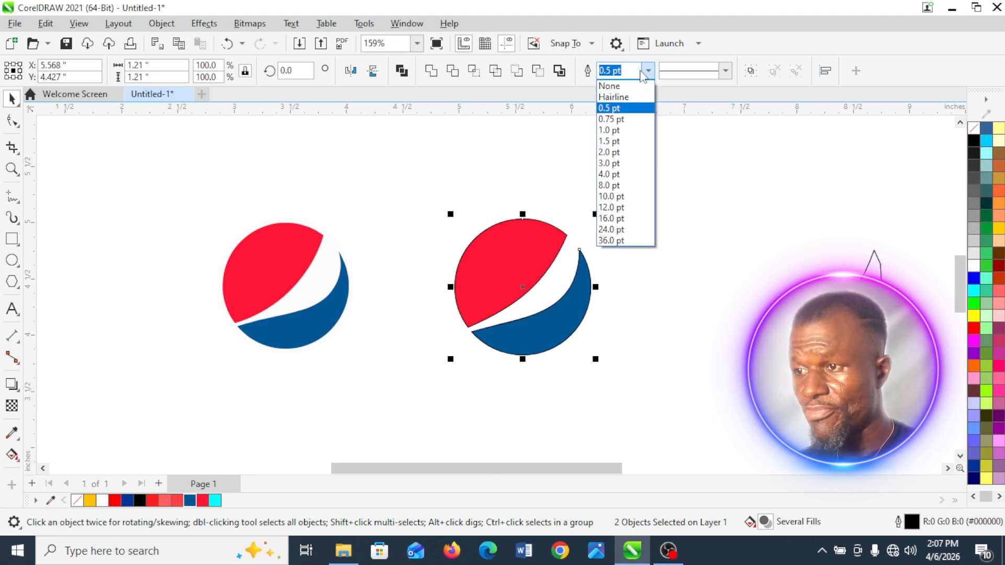
click(623, 86)
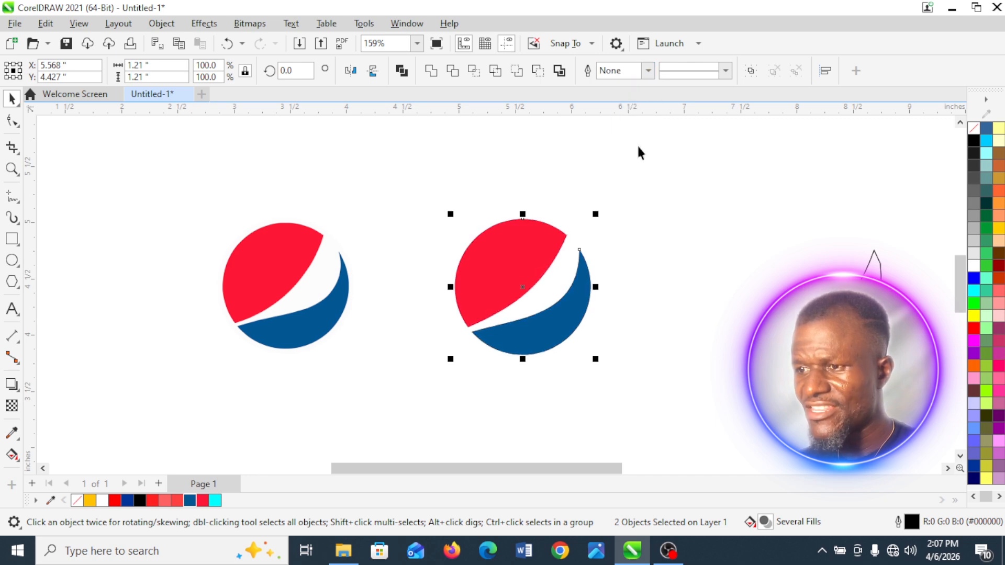
- Delete the leftover wave-shaped band beside the recreated logo
click(651, 187)
click(846, 304)
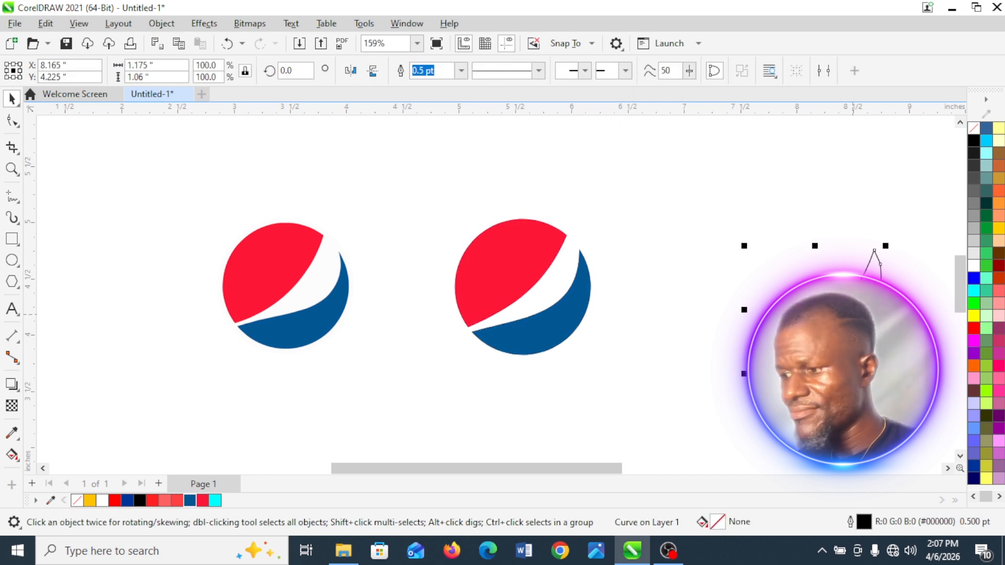
key(Delete)
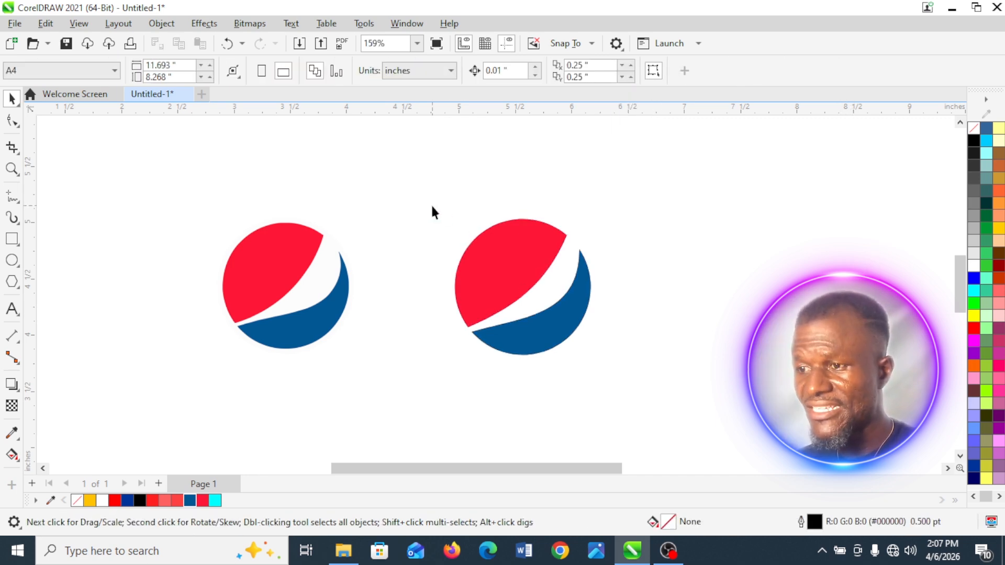